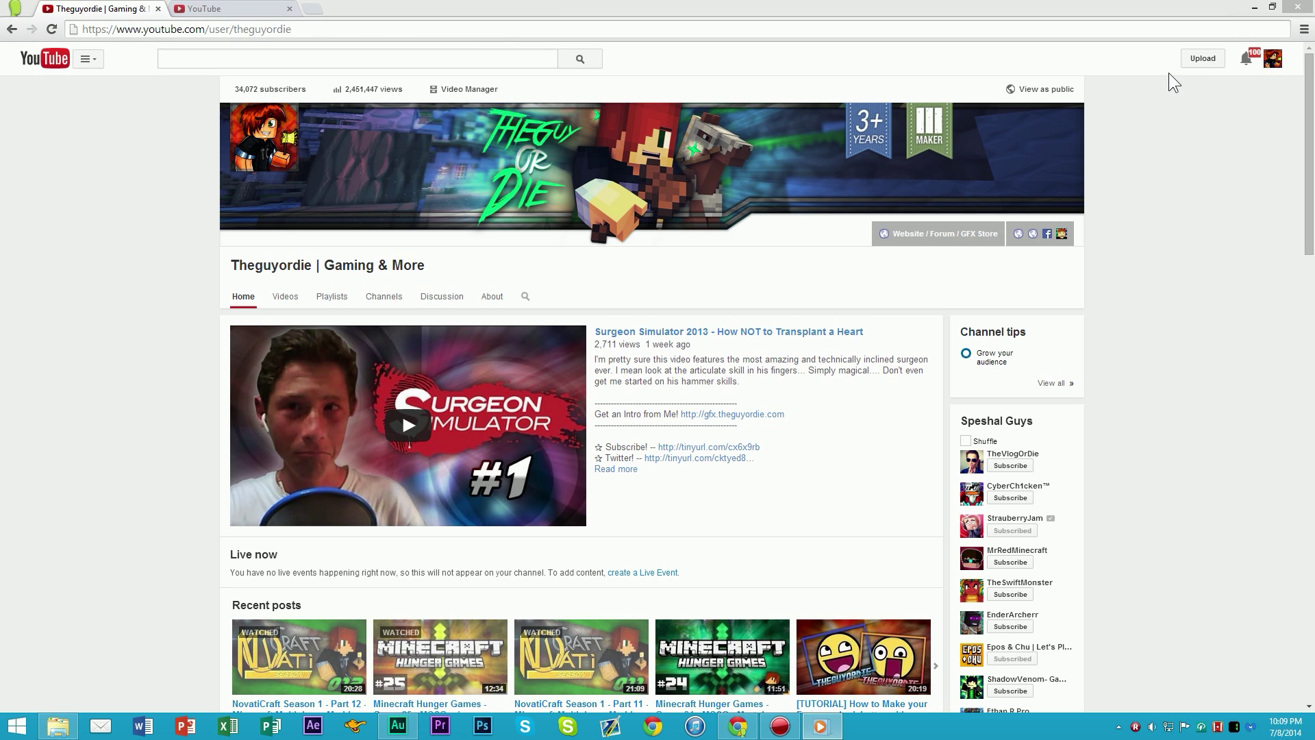
Step: Set new YouTube uploads to Unlisted and restore the Media Player window from the taskbar
click(1198, 59)
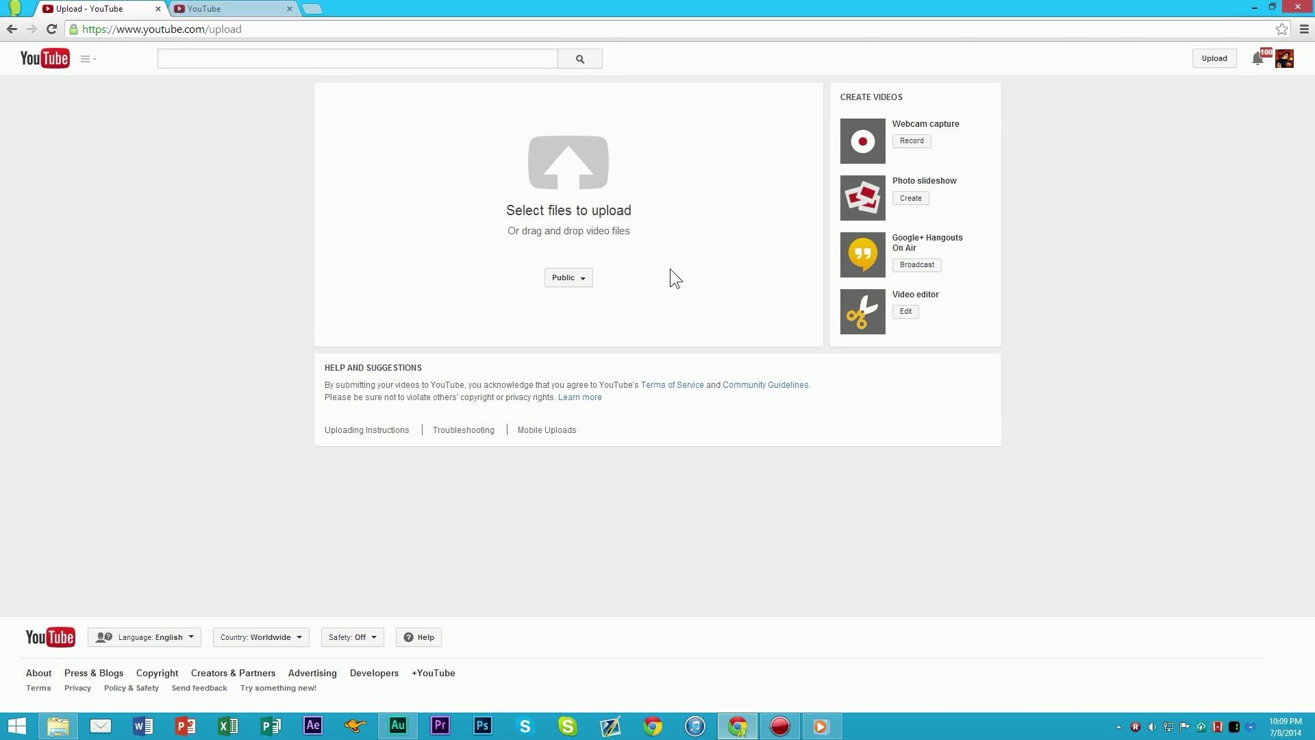
click(582, 278)
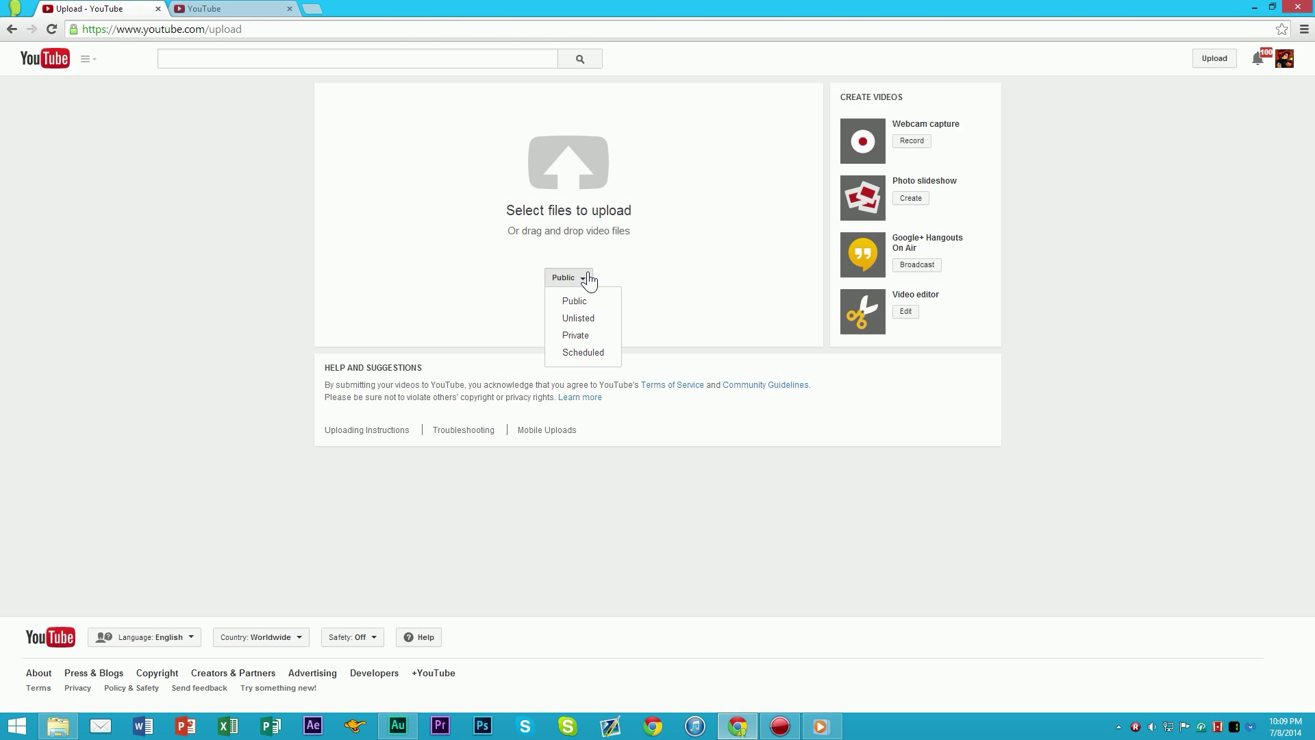
click(579, 317)
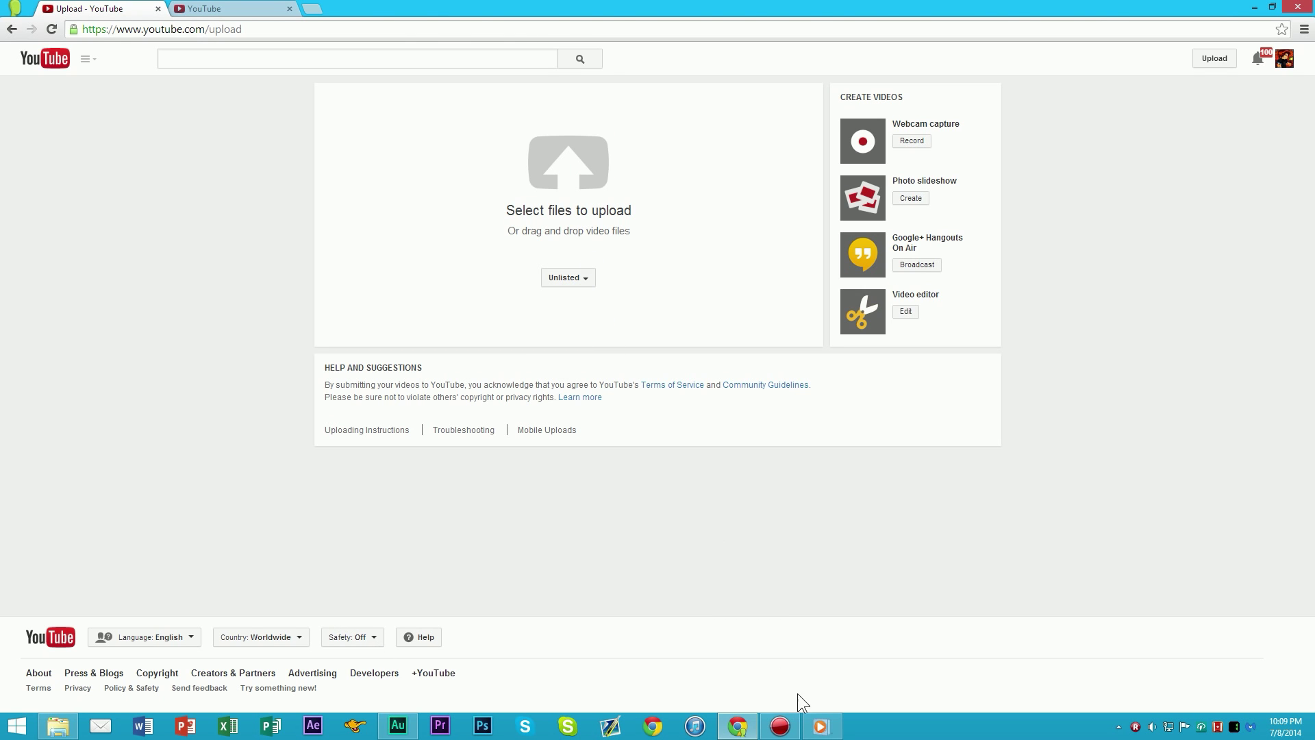
click(821, 726)
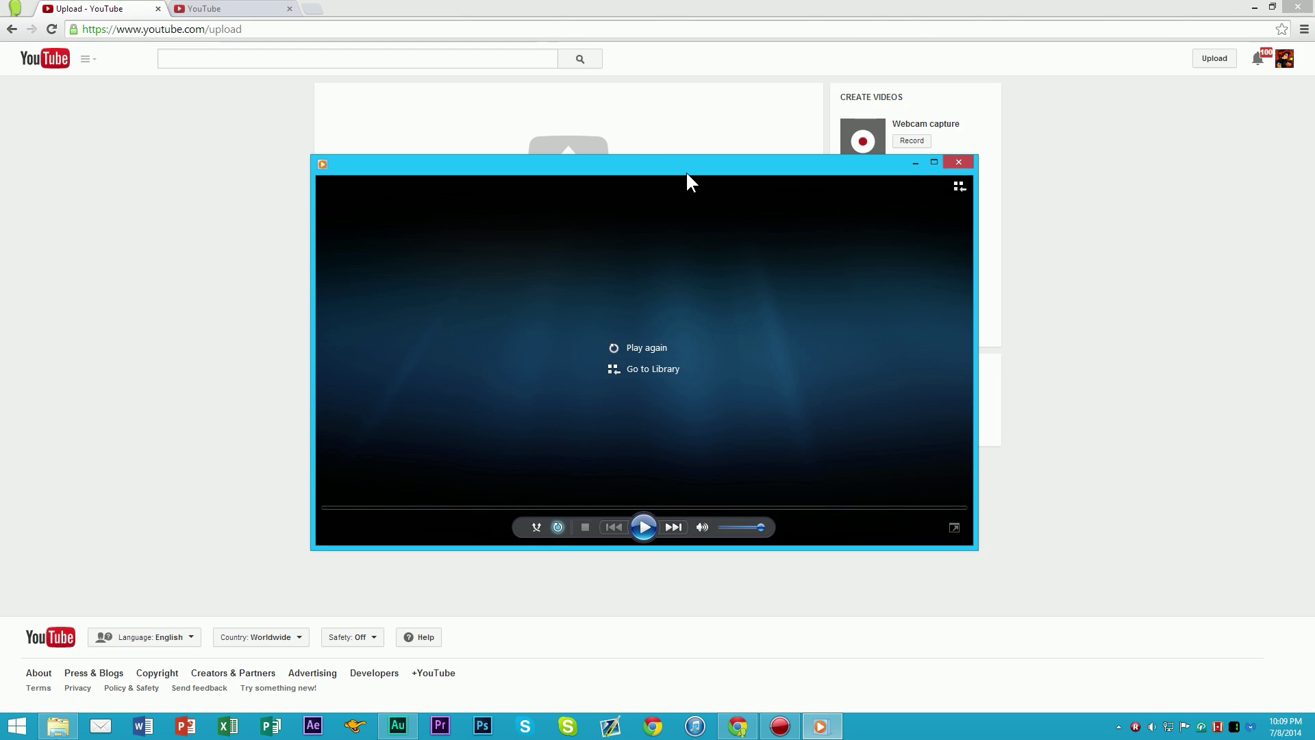
Step: Move and enlarge the Media Player window and play the 3sPromo clip
drag(687, 174, 973, 307)
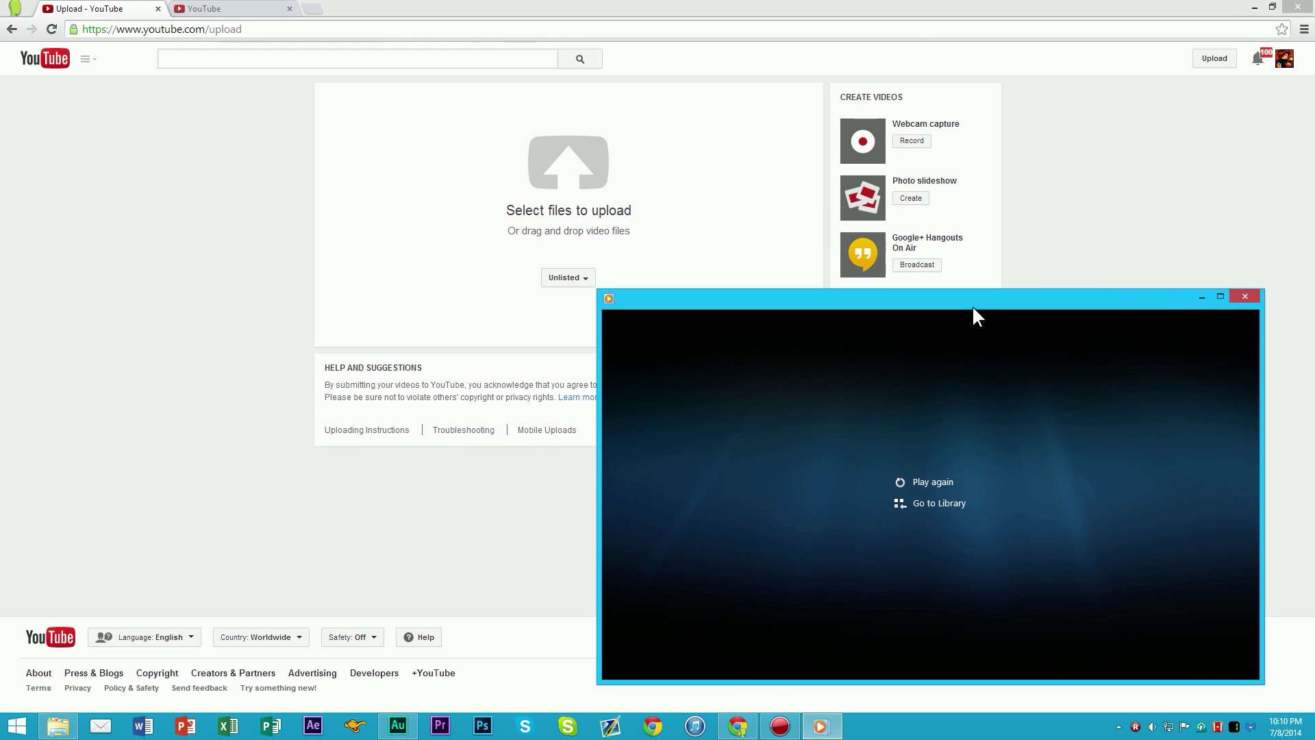
mouse_move(964, 519)
mouse_move(932, 685)
mouse_down()
mouse_move(939, 669)
mouse_move(939, 687)
mouse_up()
mouse_move(946, 674)
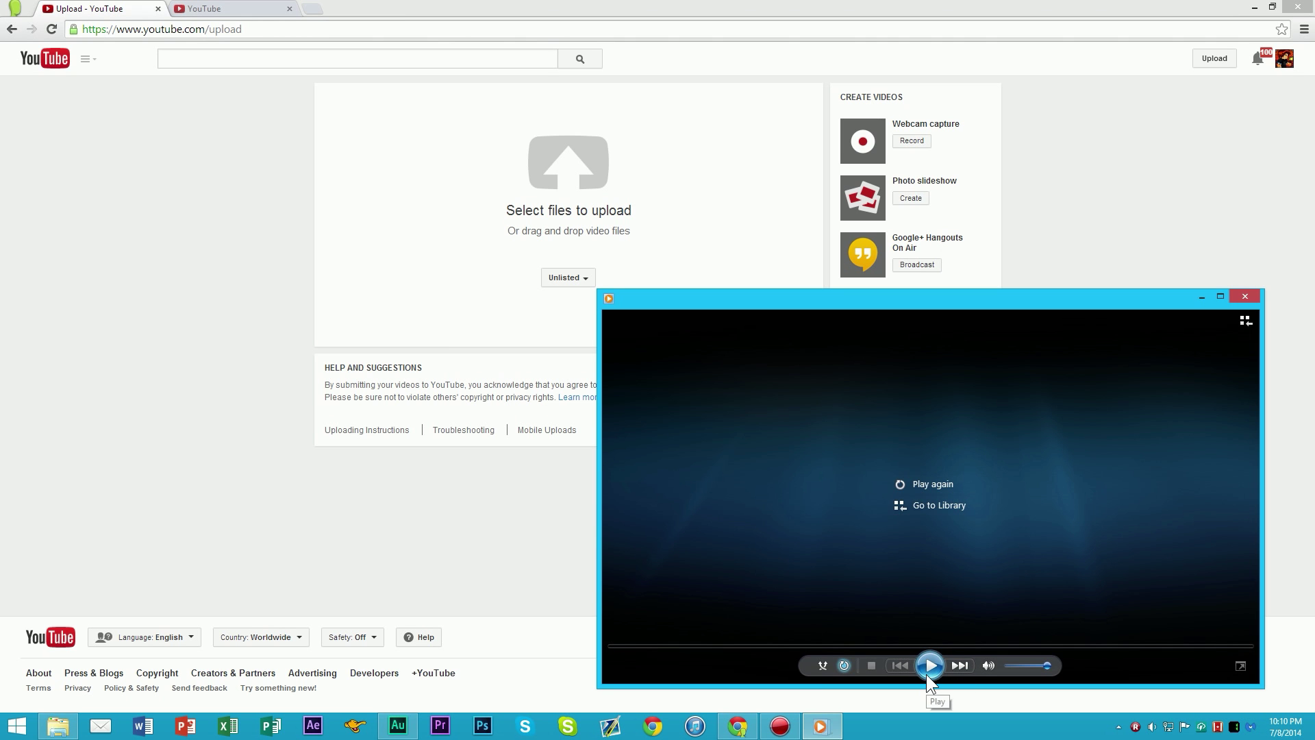
click(929, 667)
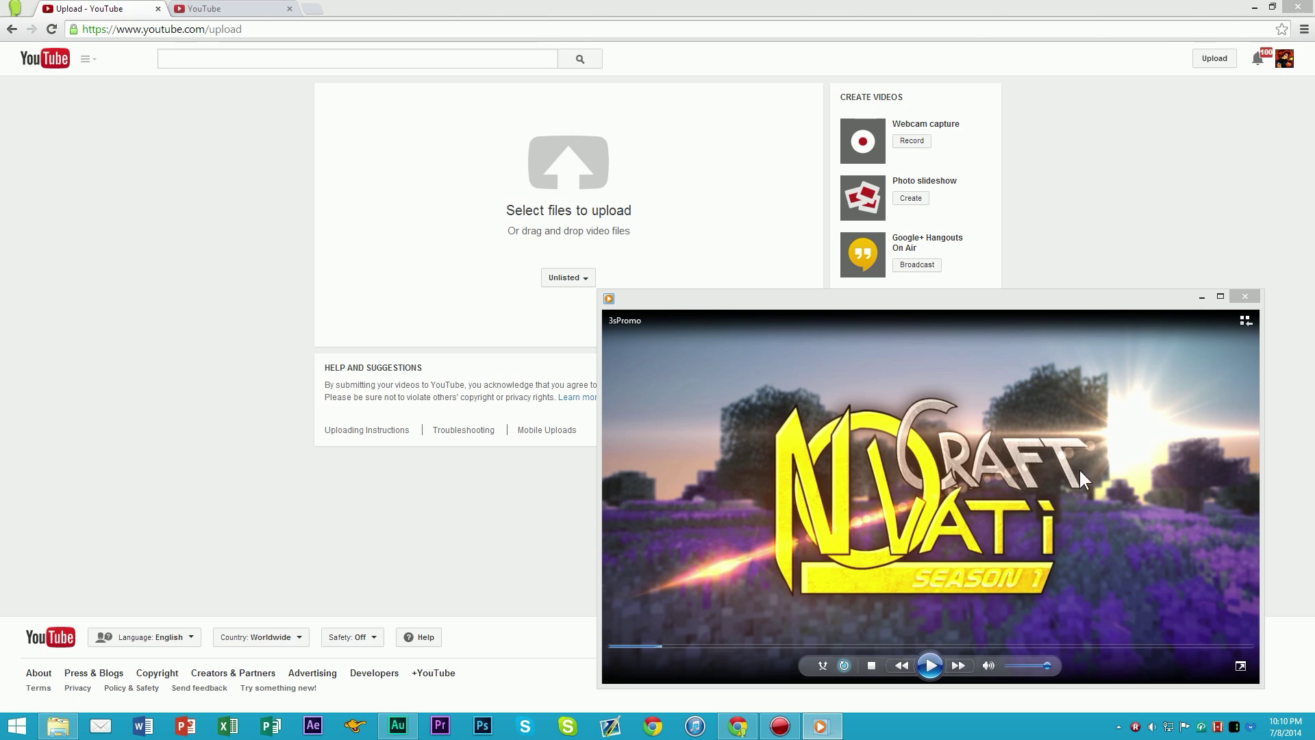
drag(1130, 312, 1164, 316)
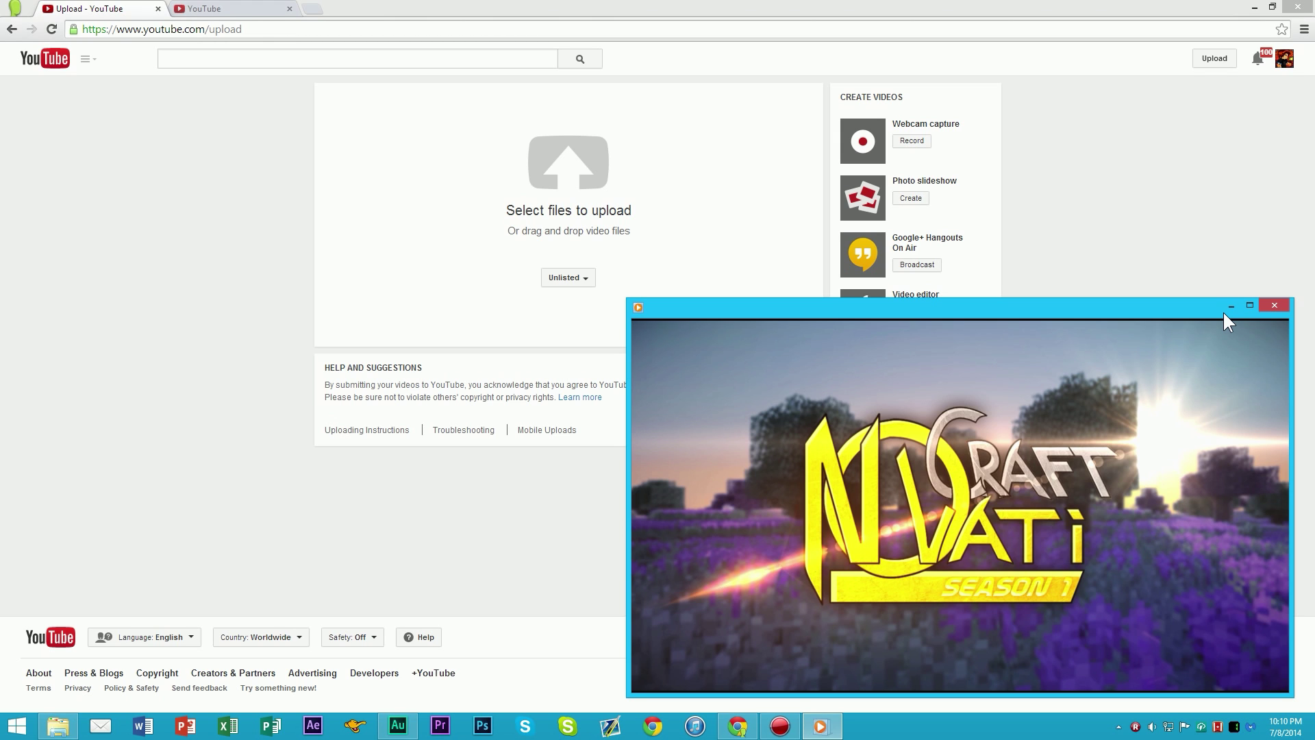
mouse_move(1140, 315)
mouse_down()
mouse_move(1028, 291)
mouse_move(1157, 259)
mouse_move(1072, 299)
mouse_move(1130, 307)
mouse_up()
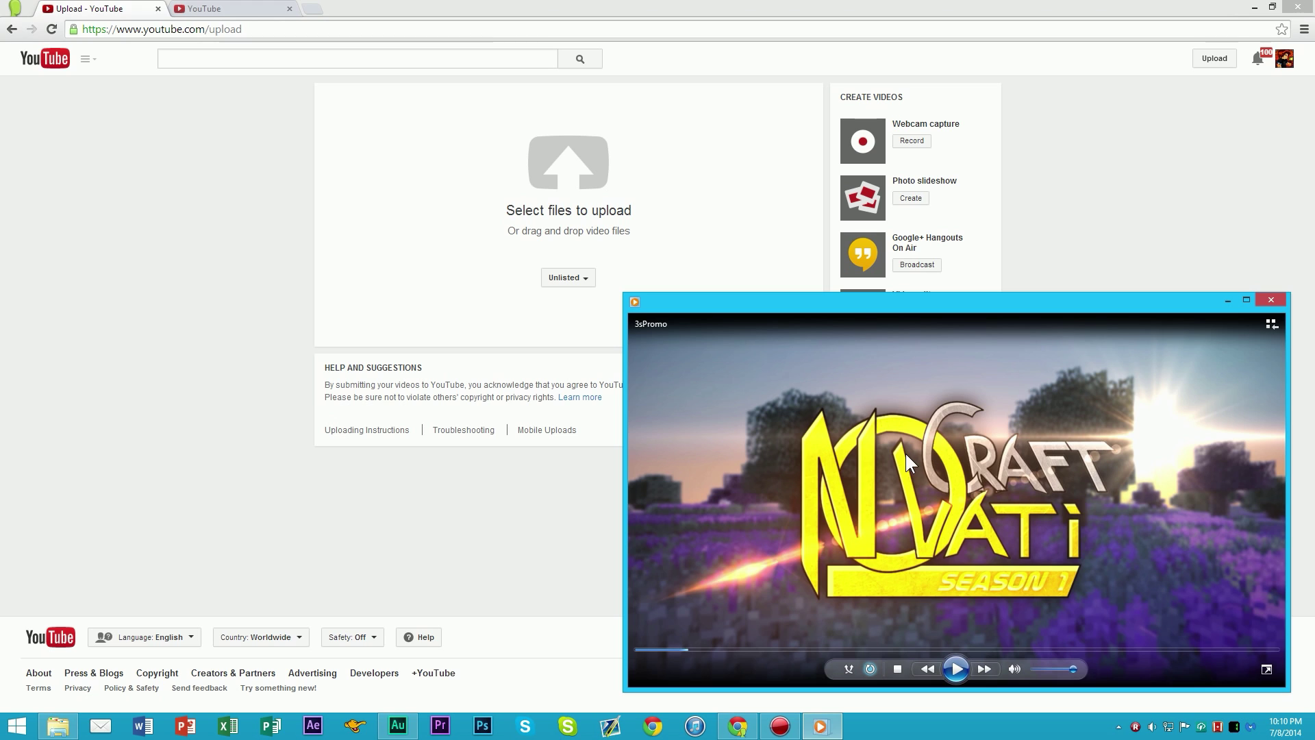
Step: Minimize the player, drop the 3sPromo clip onto YouTube's upload area and dismiss the save tip
click(1231, 301)
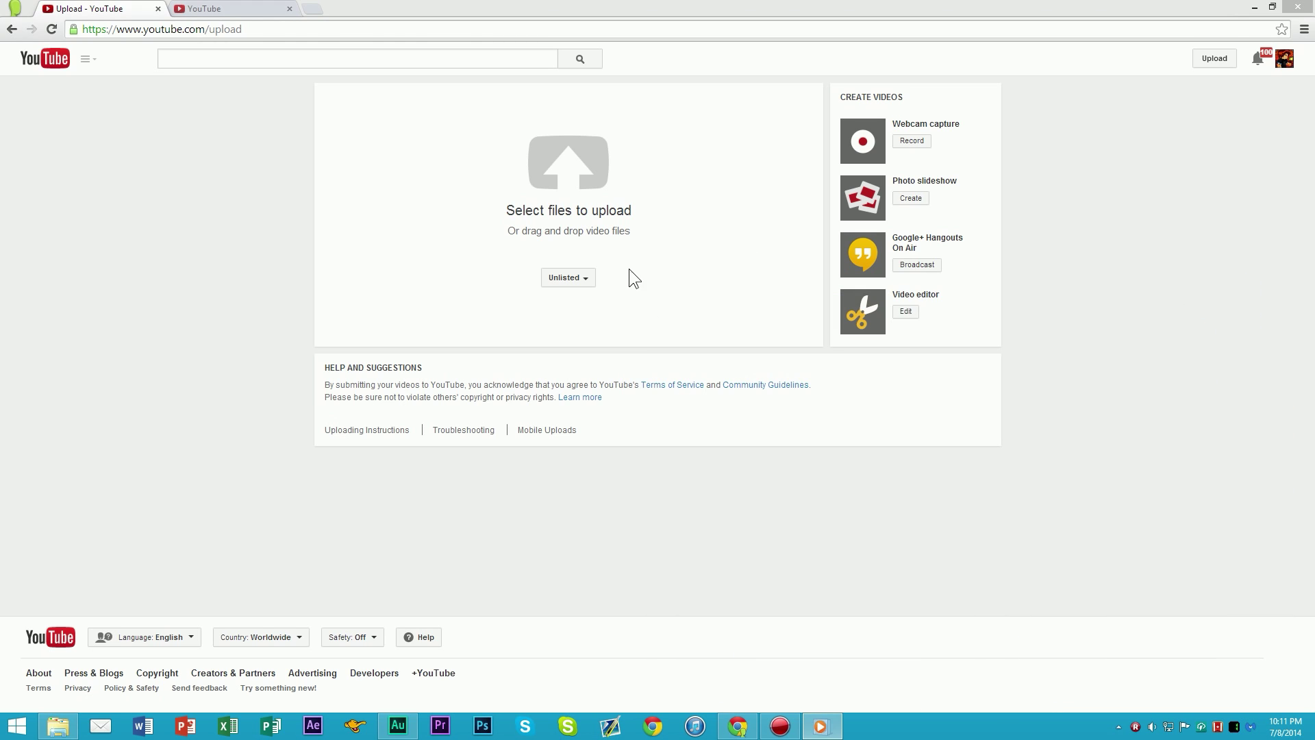
click(558, 216)
mouse_move(571, 216)
mouse_down()
mouse_move(552, 251)
mouse_move(577, 223)
mouse_up()
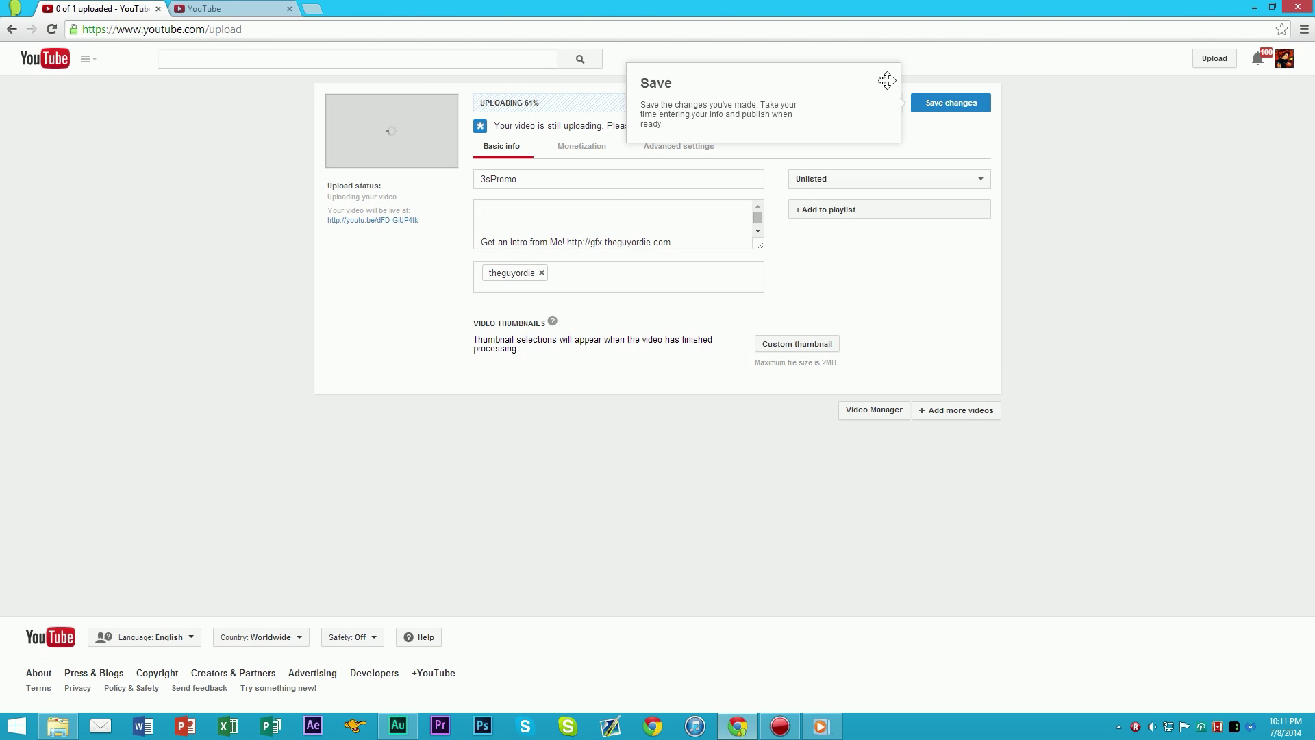
click(887, 84)
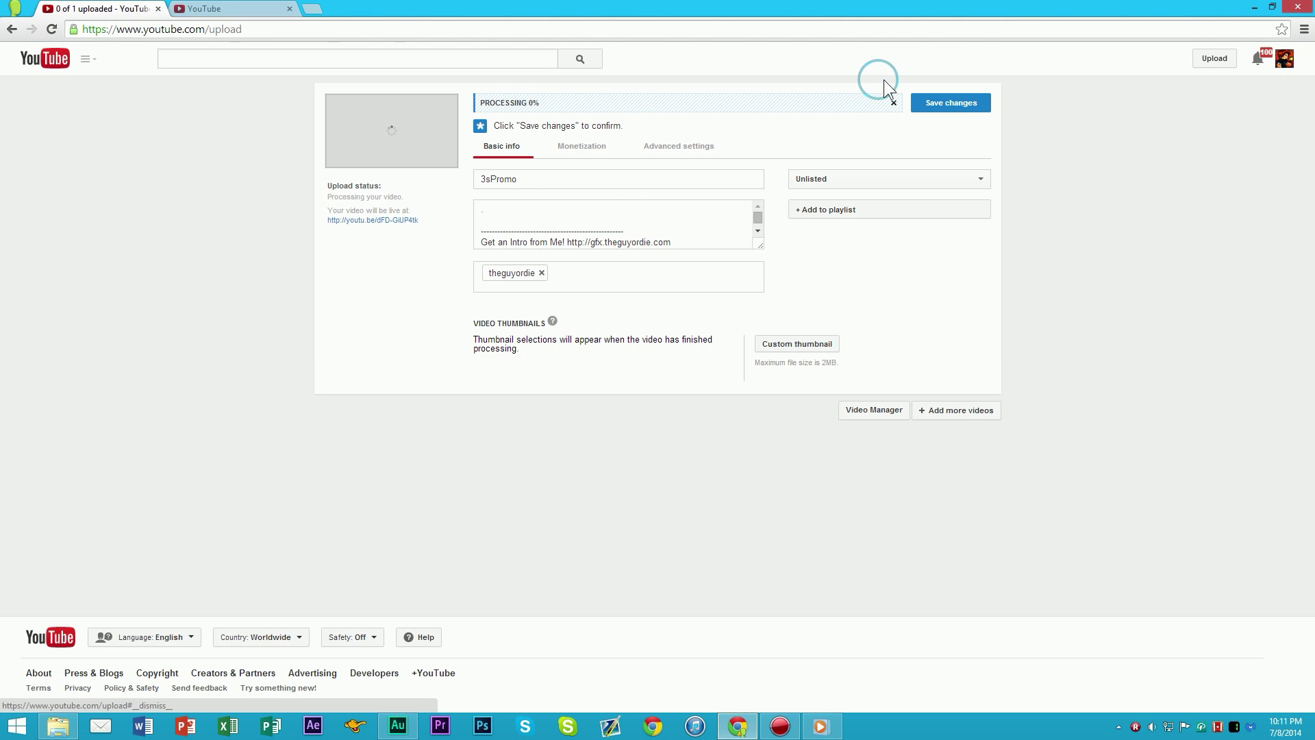
Step: Keep visibility at Unlisted, review Advanced settings, then return to Basic info
click(843, 178)
click(843, 177)
click(678, 147)
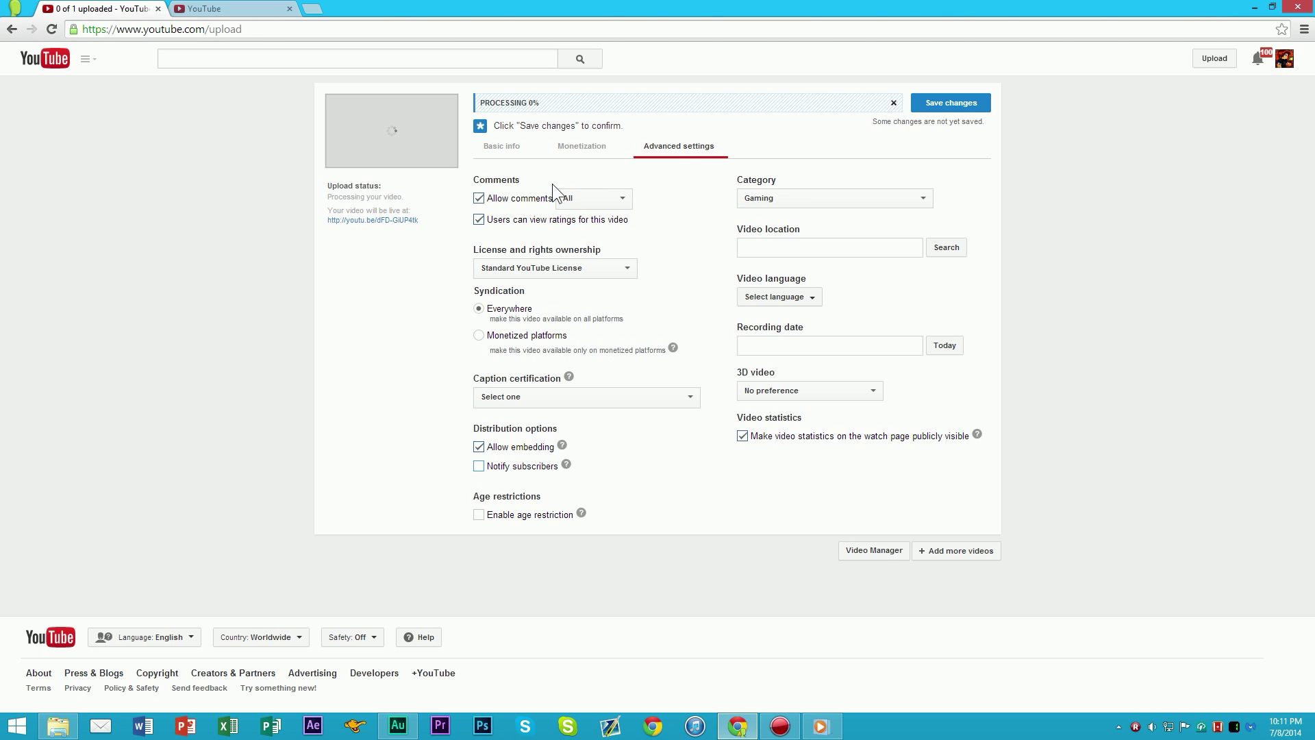
click(489, 151)
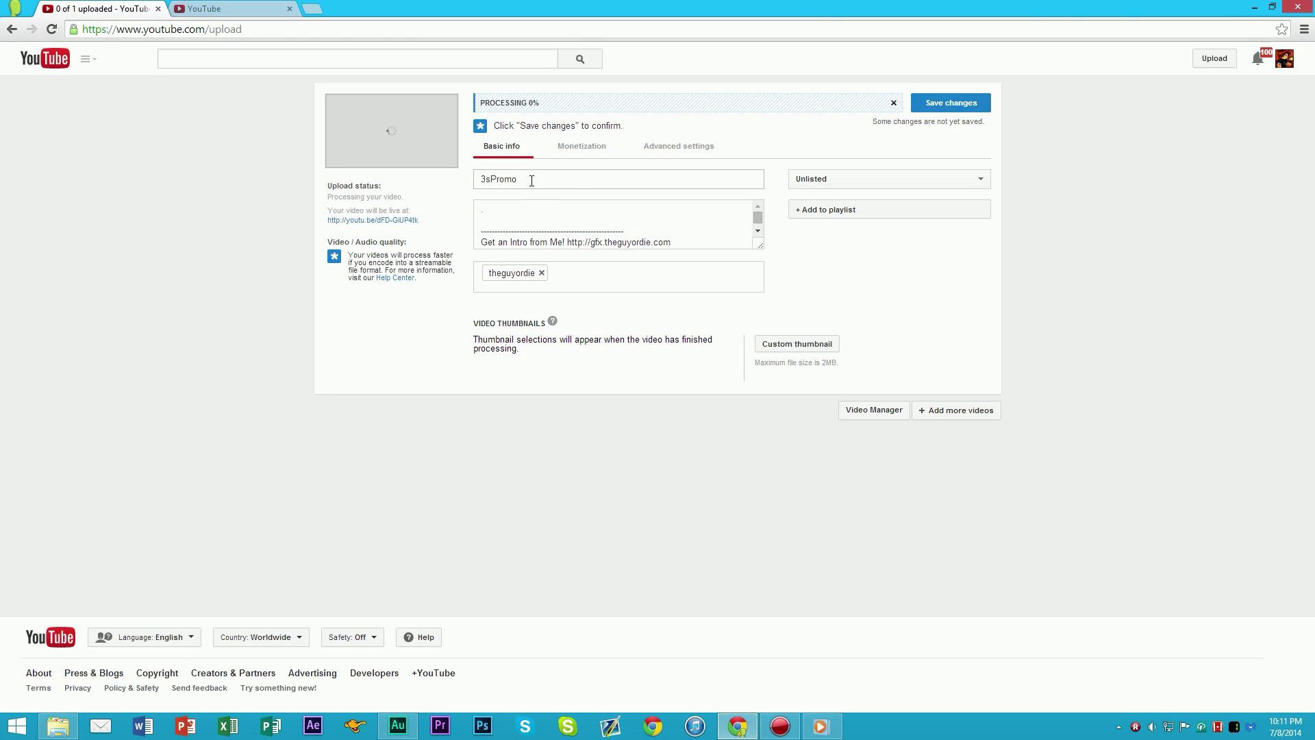
Step: Replace the title 3sPromo with 'NovatiCraft Promo'
drag(552, 177, 380, 185)
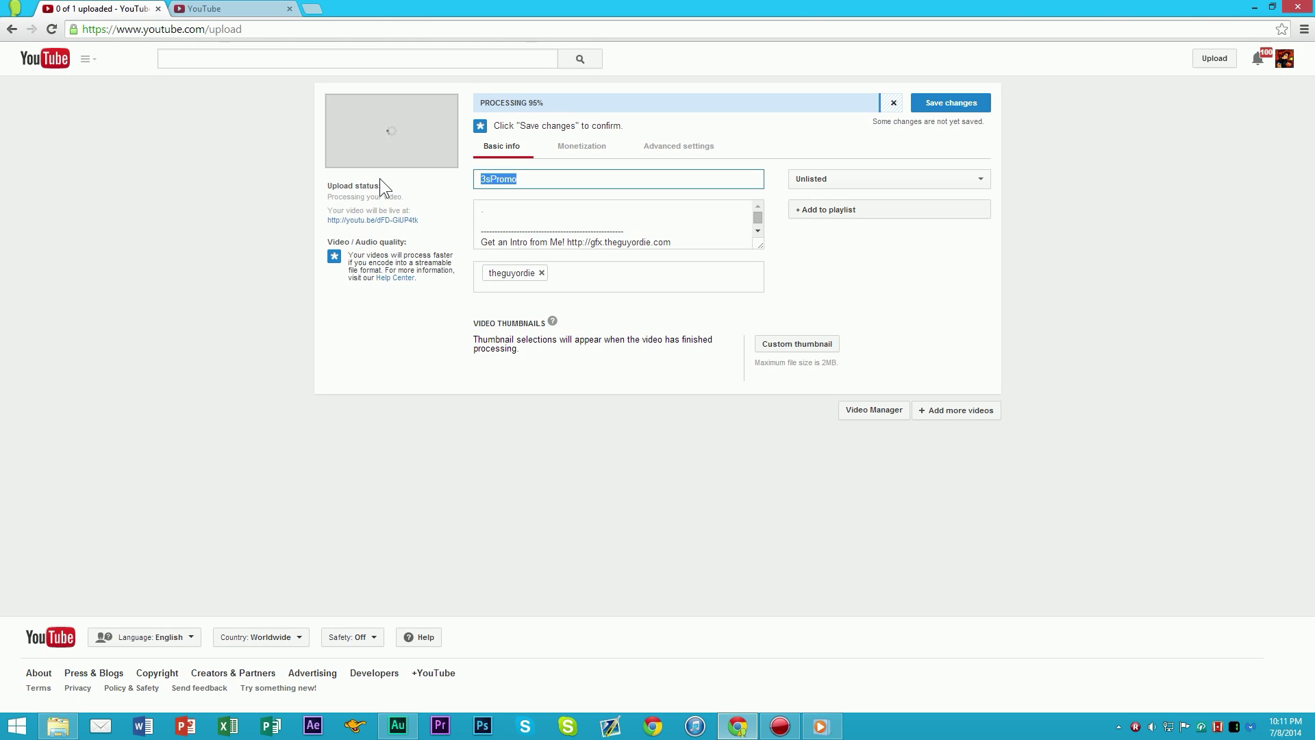
text(NovatiCraft Promo)
drag(480, 178, 566, 178)
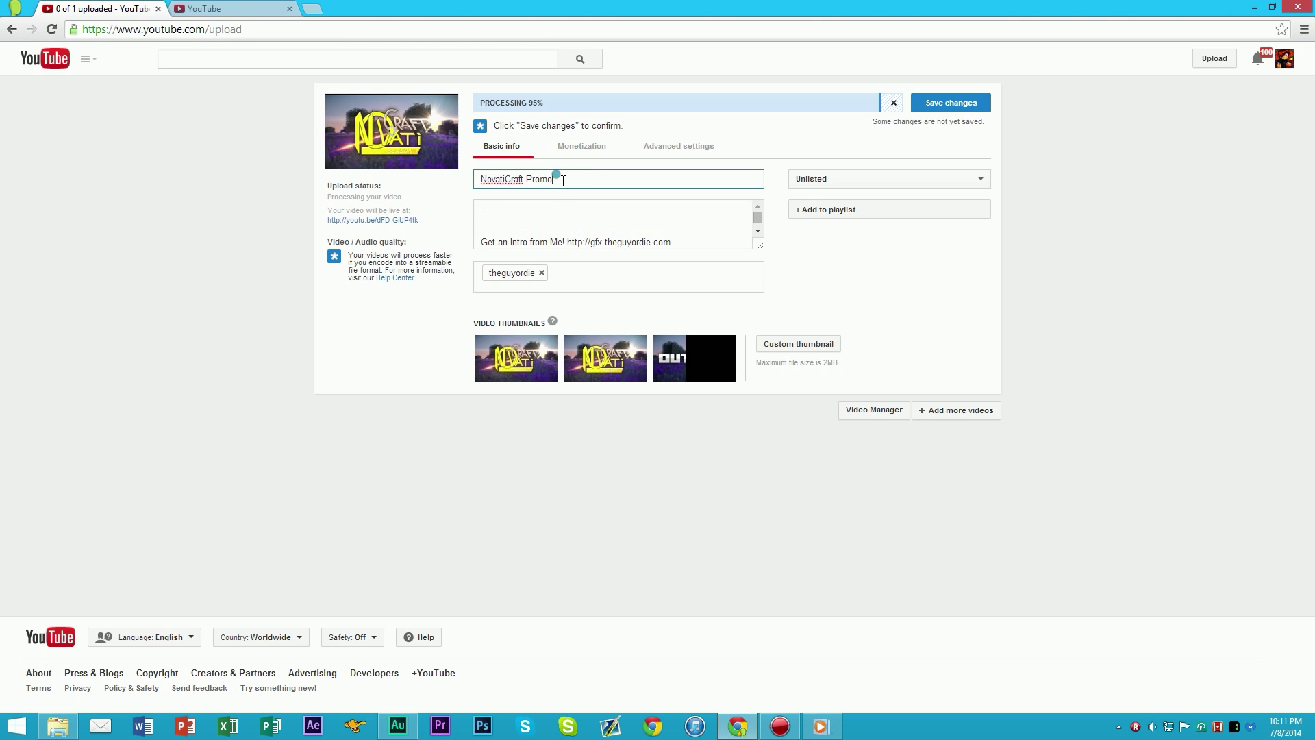
Step: Delete the whole description and remove the channel-name tag
click(546, 203)
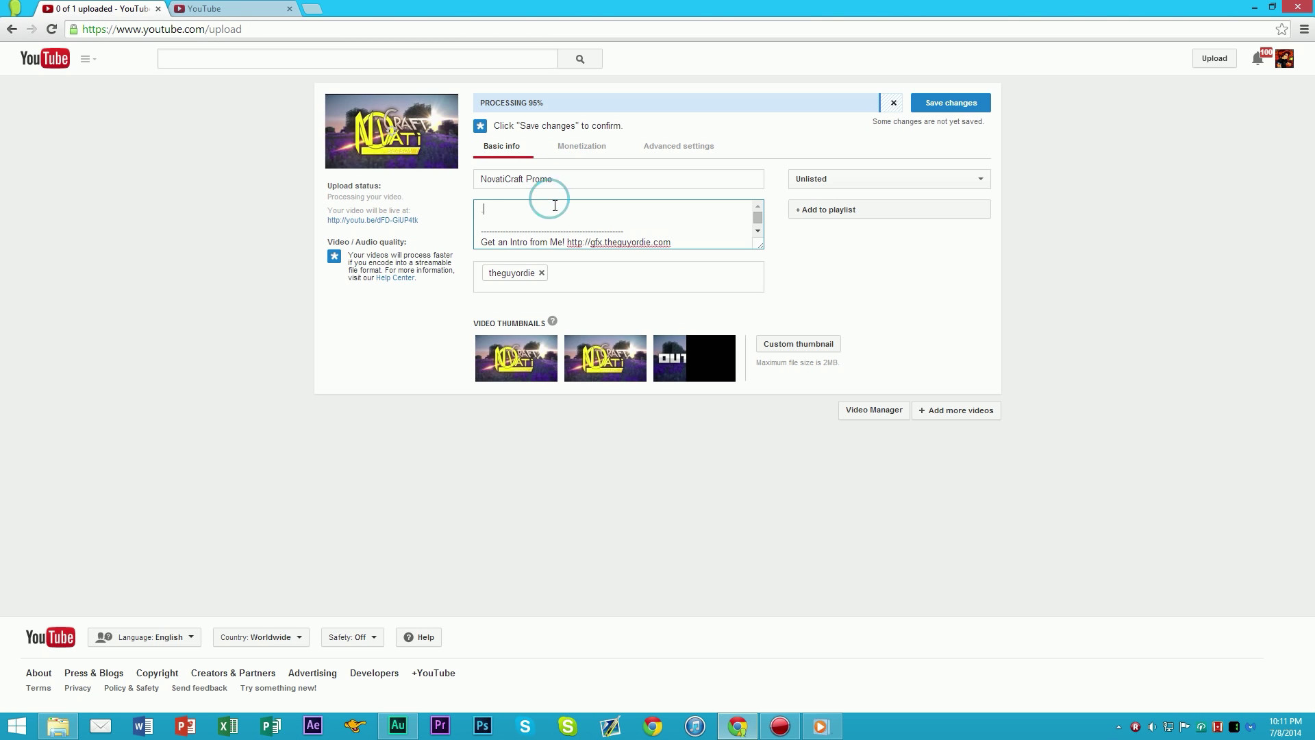
key(ctrl+a)
key(BackSpace)
click(558, 272)
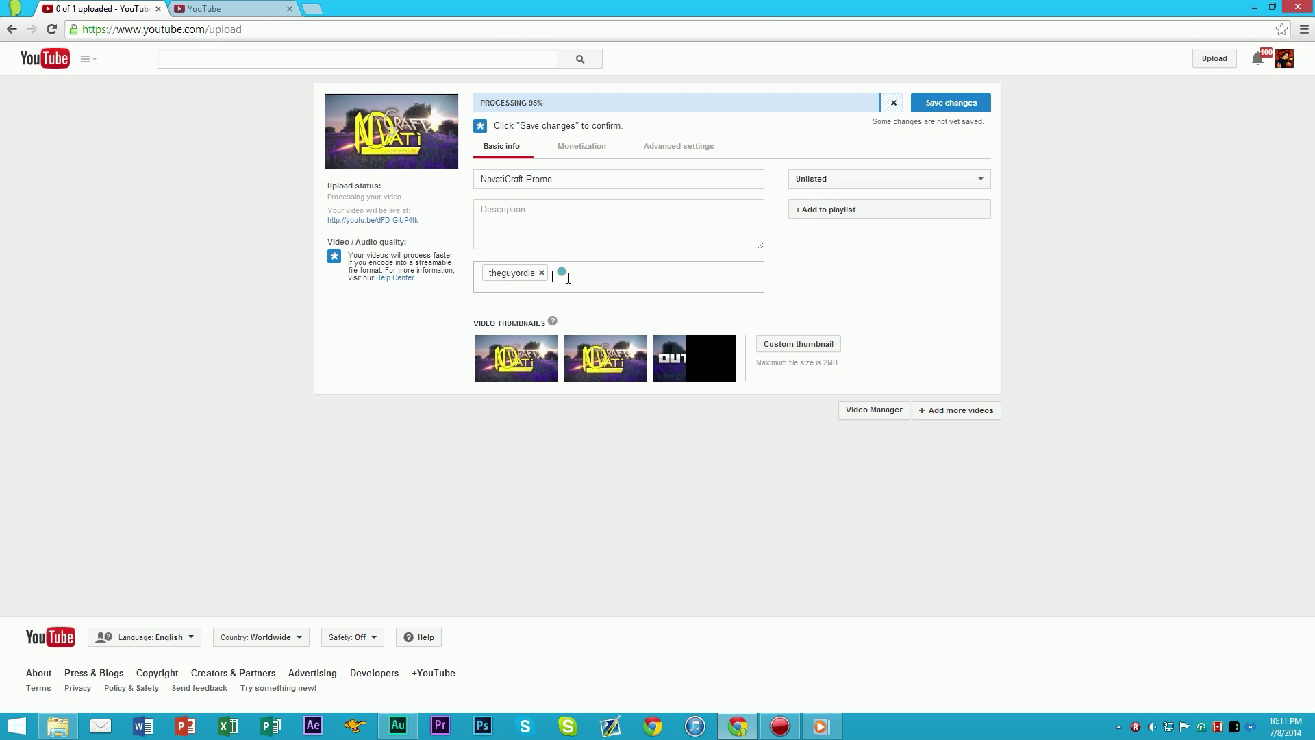
key(BackSpace)
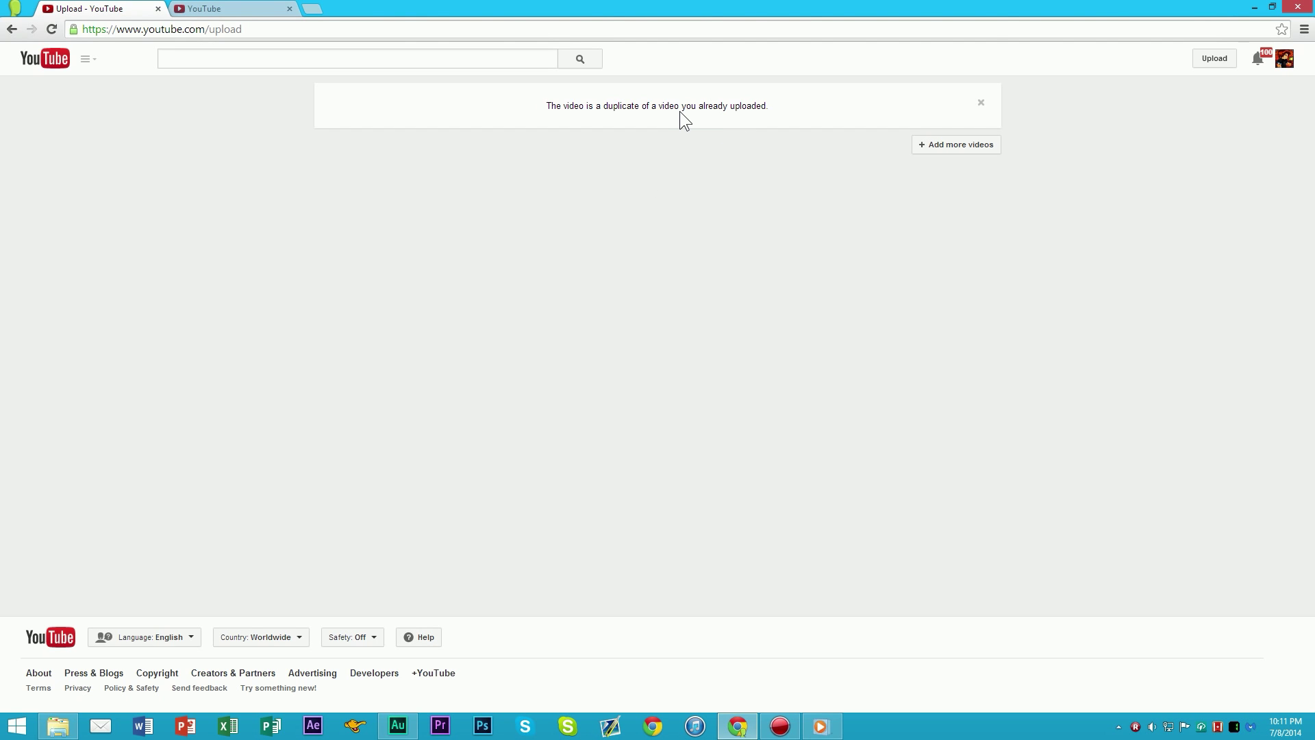
Step: Close the duplicate-video notice with its X
click(978, 103)
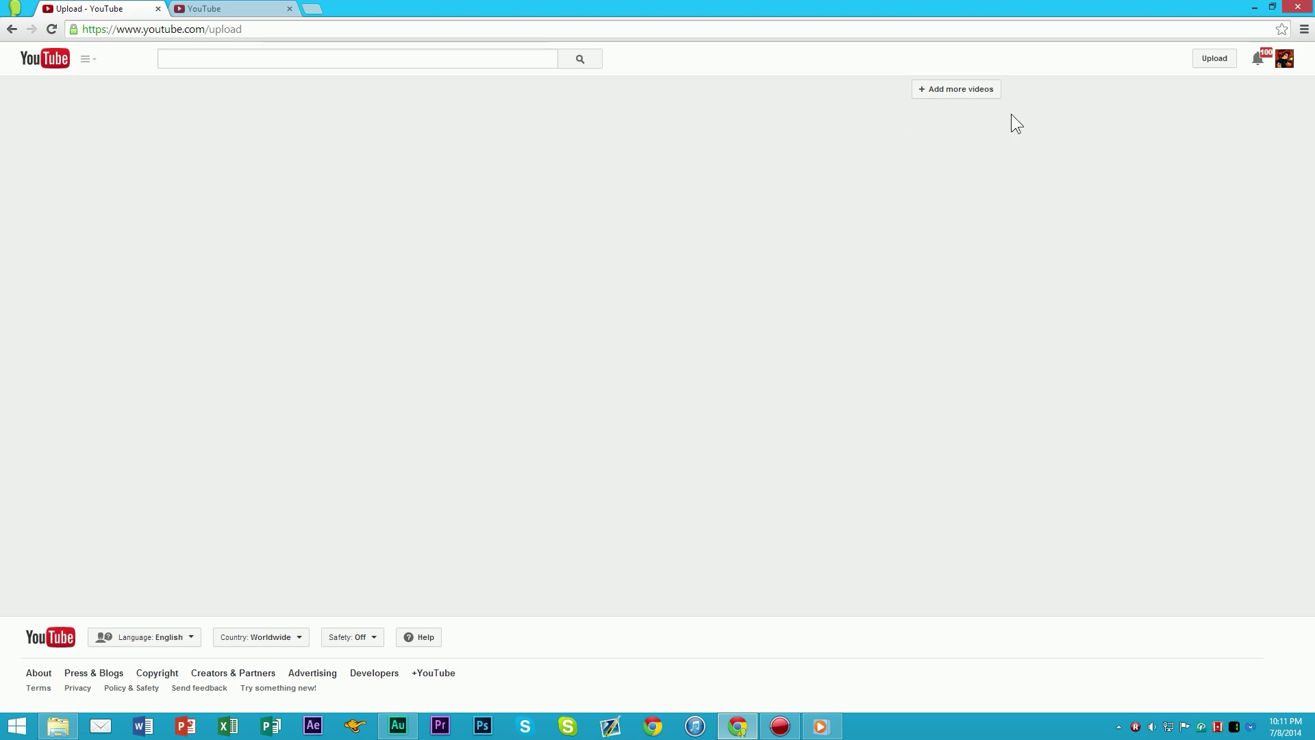
Step: Switch to the InVideo Programming tab and launch Add a branding intro
click(204, 10)
drag(209, 29, 379, 30)
click(379, 28)
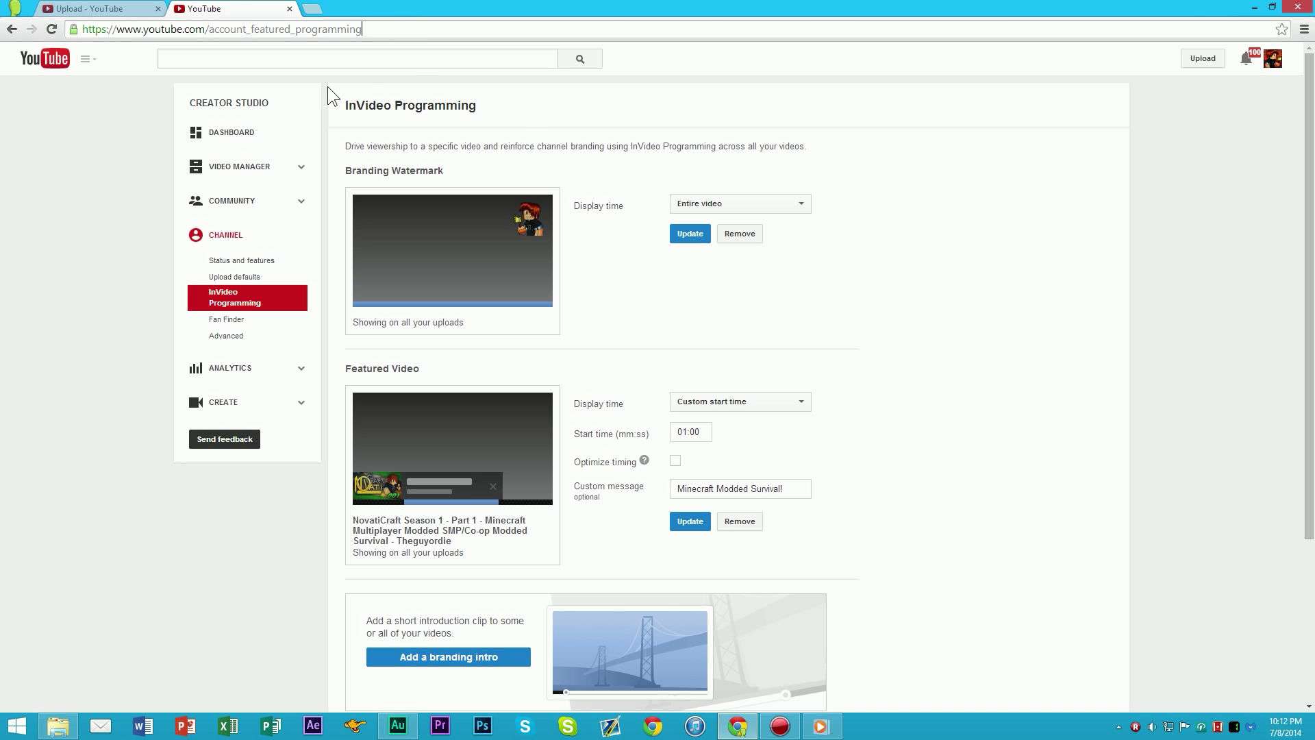
scroll(580, 213, down, 3)
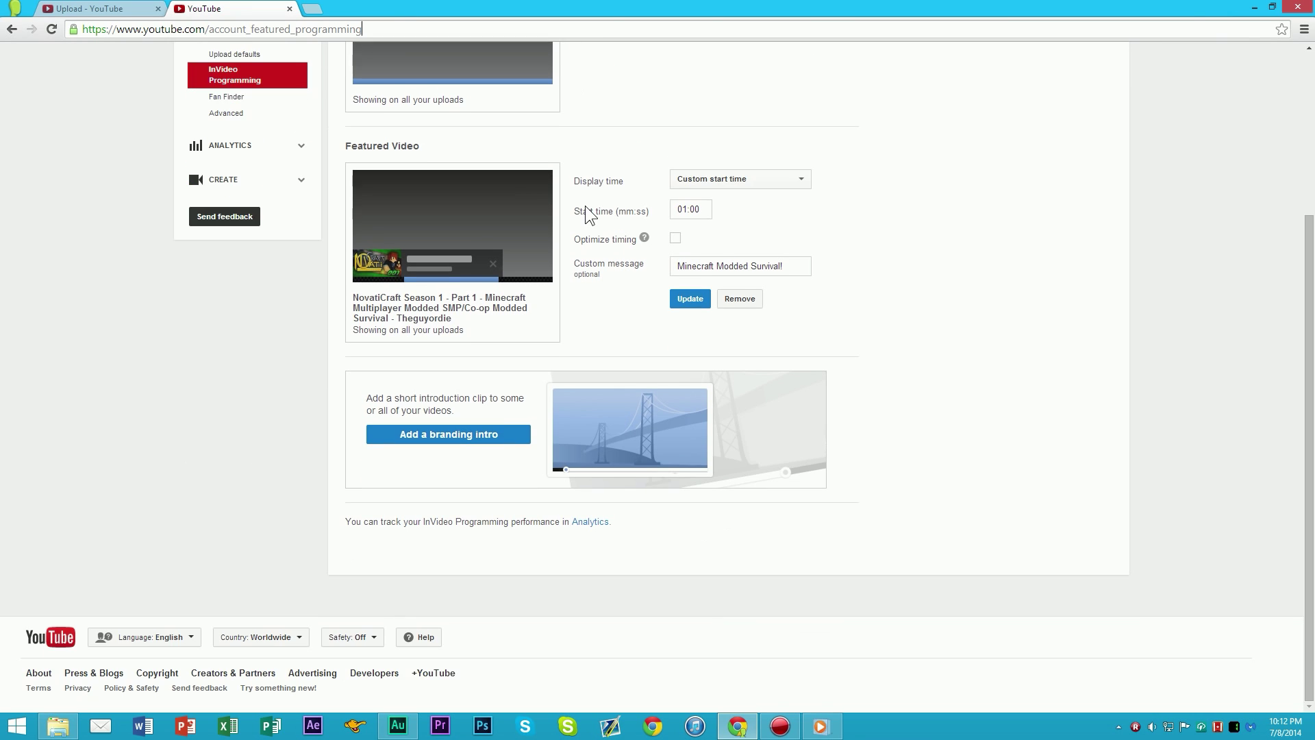
click(471, 439)
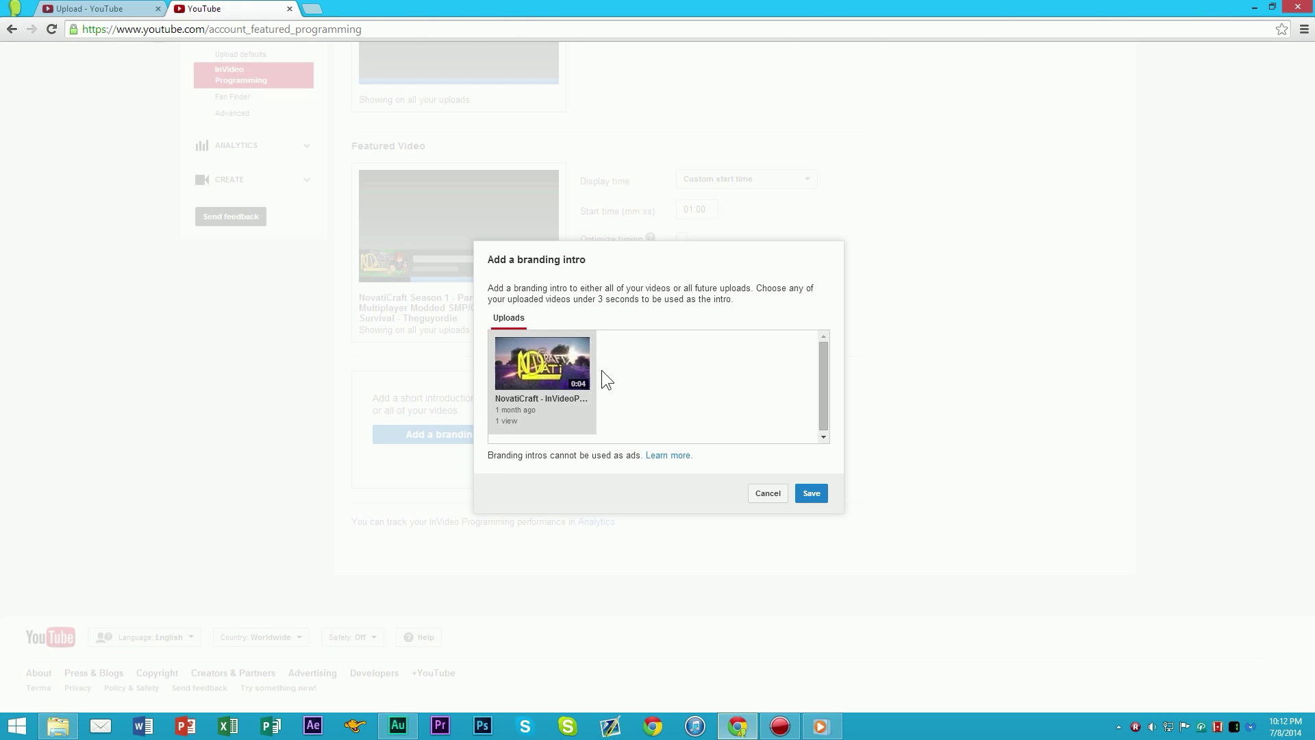
Step: Pick the NovatiCraft upload as intro clip, then cancel the dialog without saving
click(517, 388)
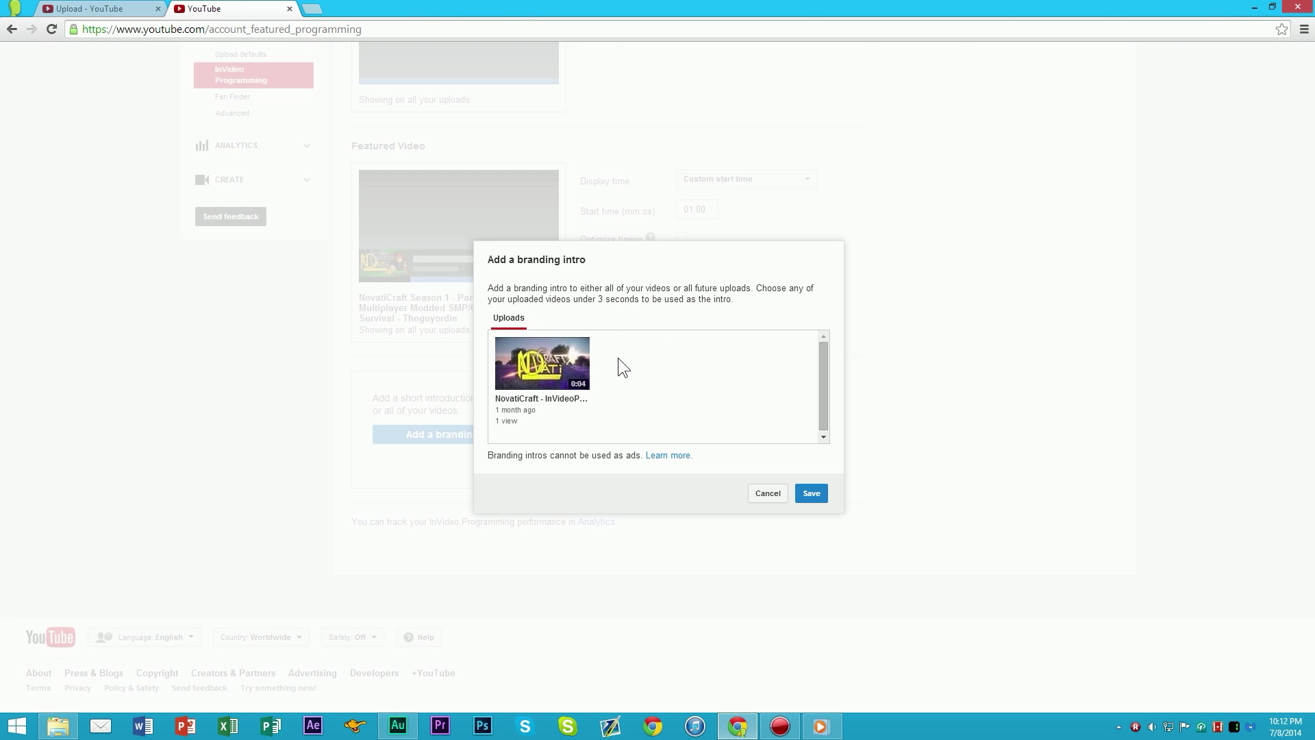
click(548, 368)
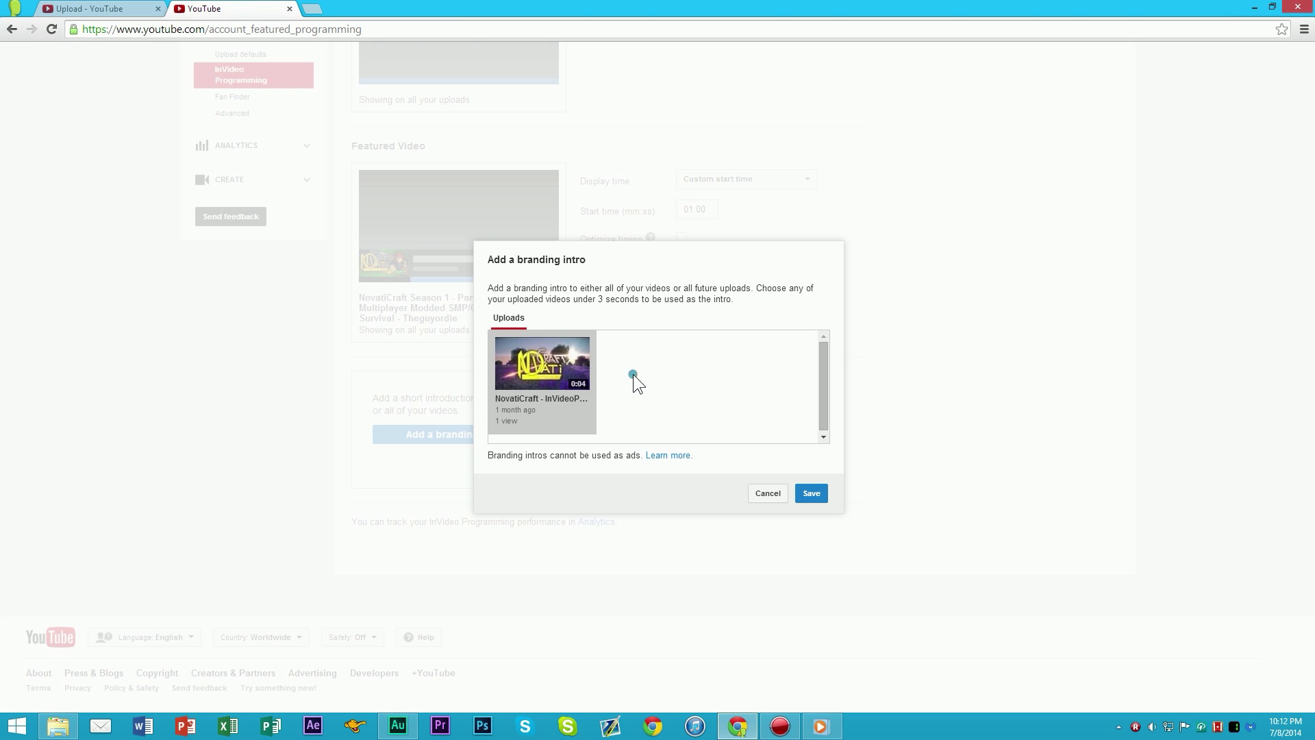
click(768, 493)
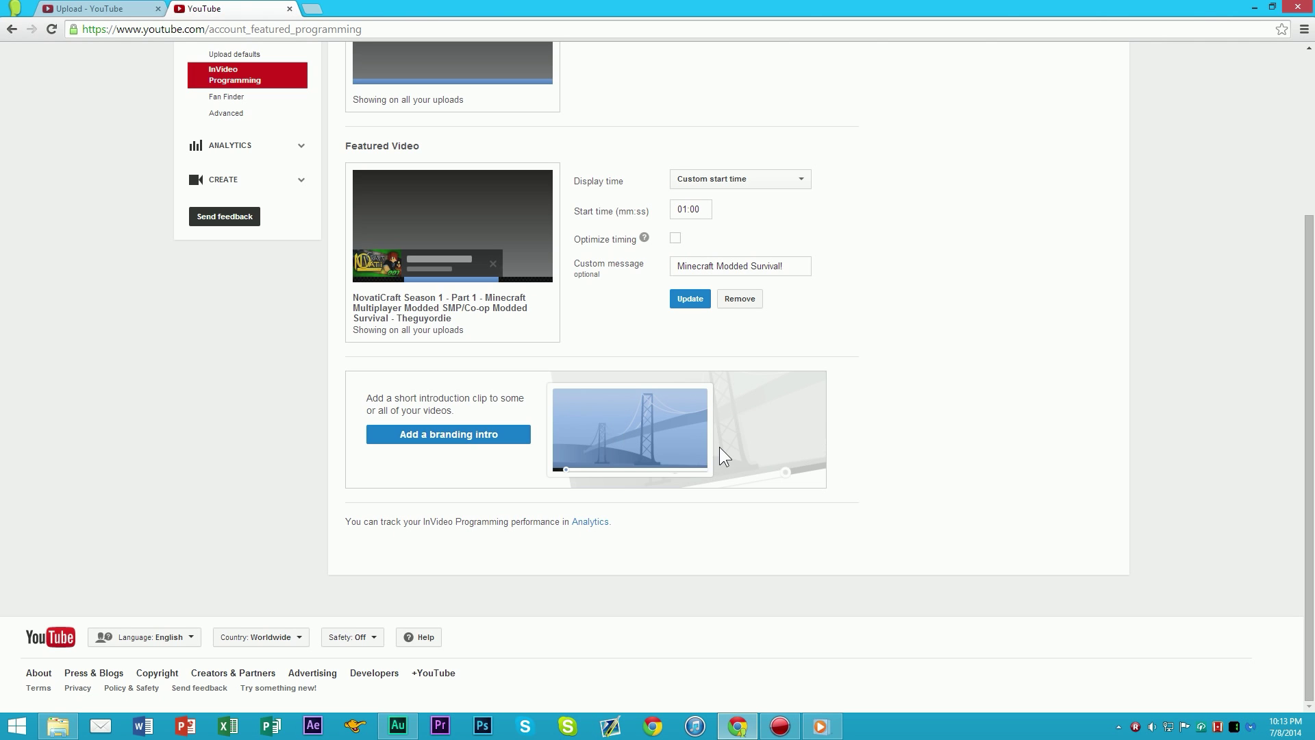
scroll(719, 446, up, 3)
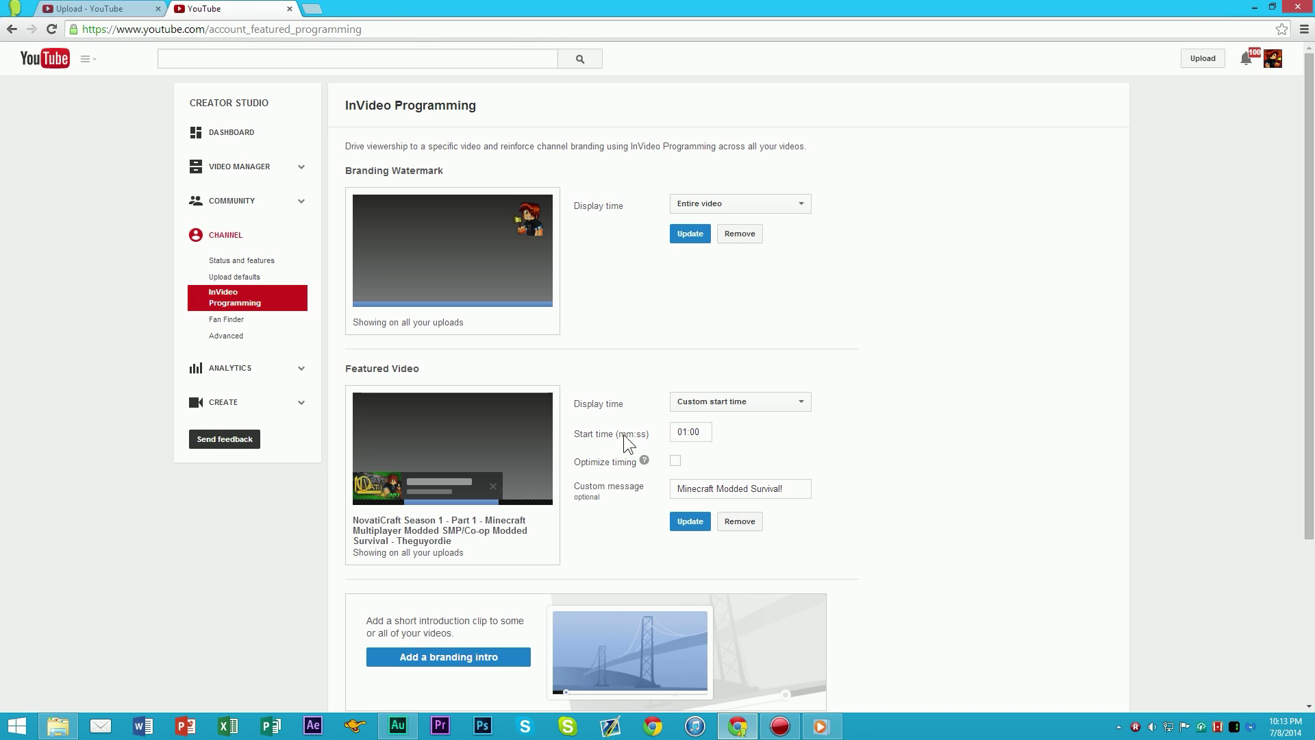
scroll(671, 458, down, 3)
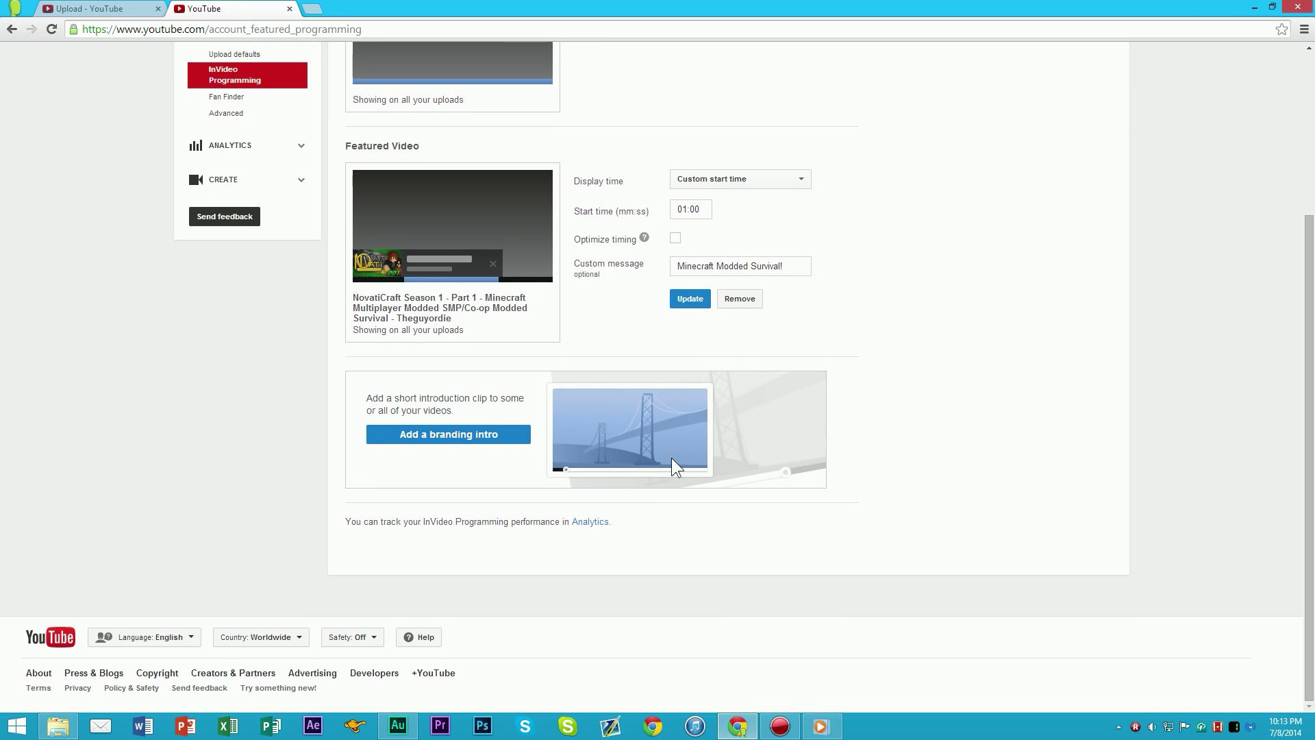